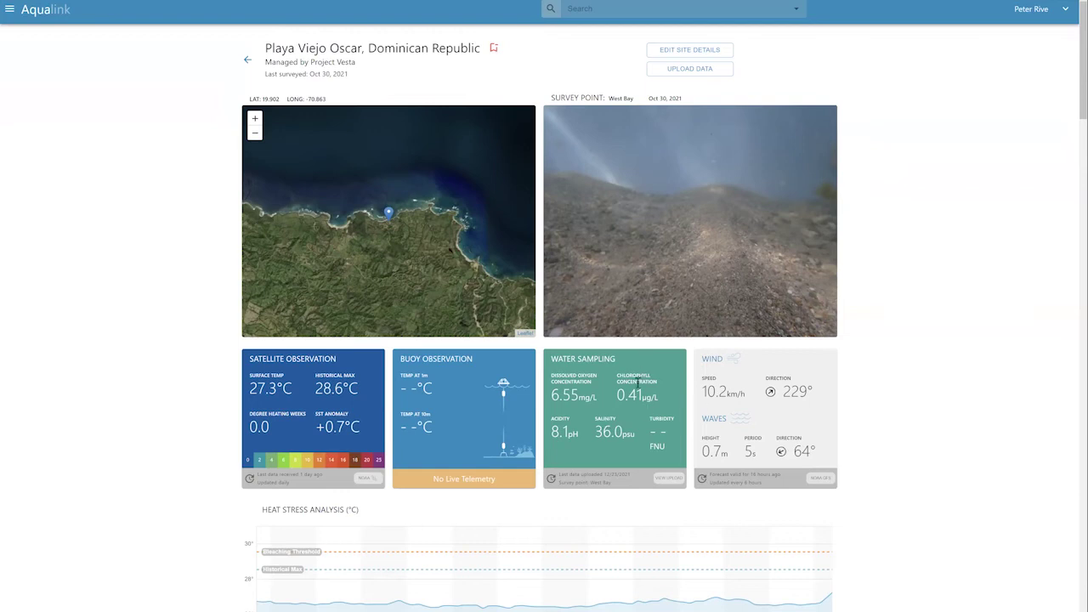
Step: Examine the heat stress, temperature, salinity, dissolved oxygen and acidity charts of the Playa Viejo Oscar site
scroll(627, 449, "down", 5)
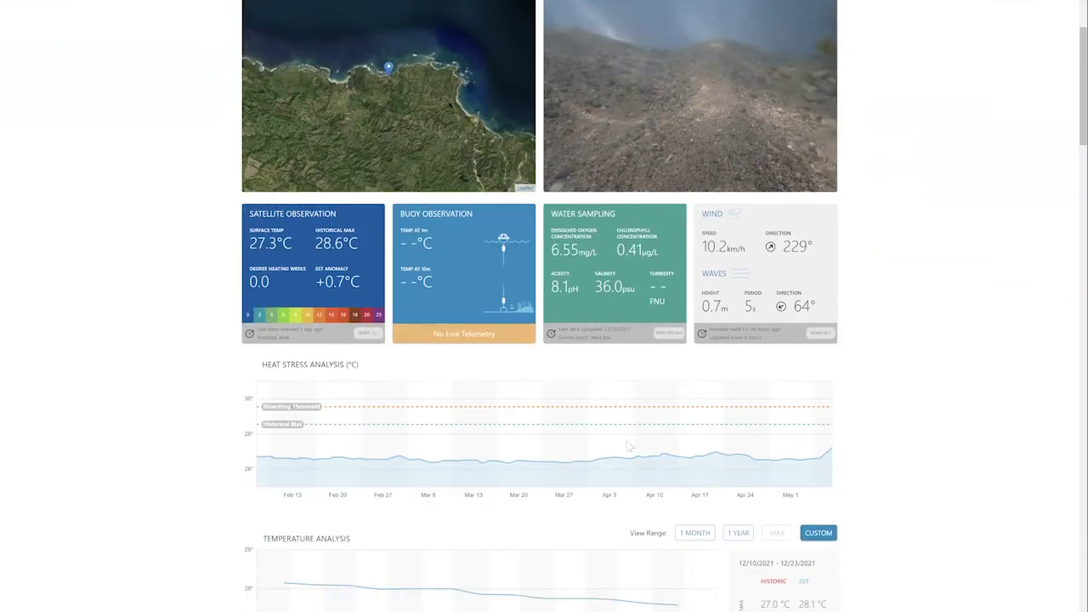
scroll(629, 446, "down", 2)
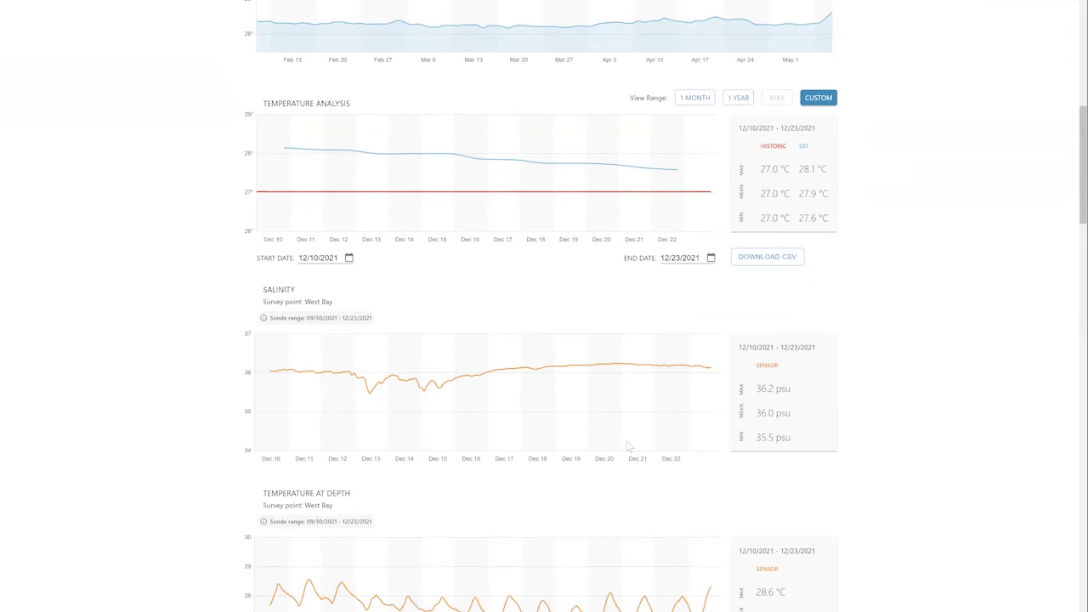
scroll(629, 446, "down", 1)
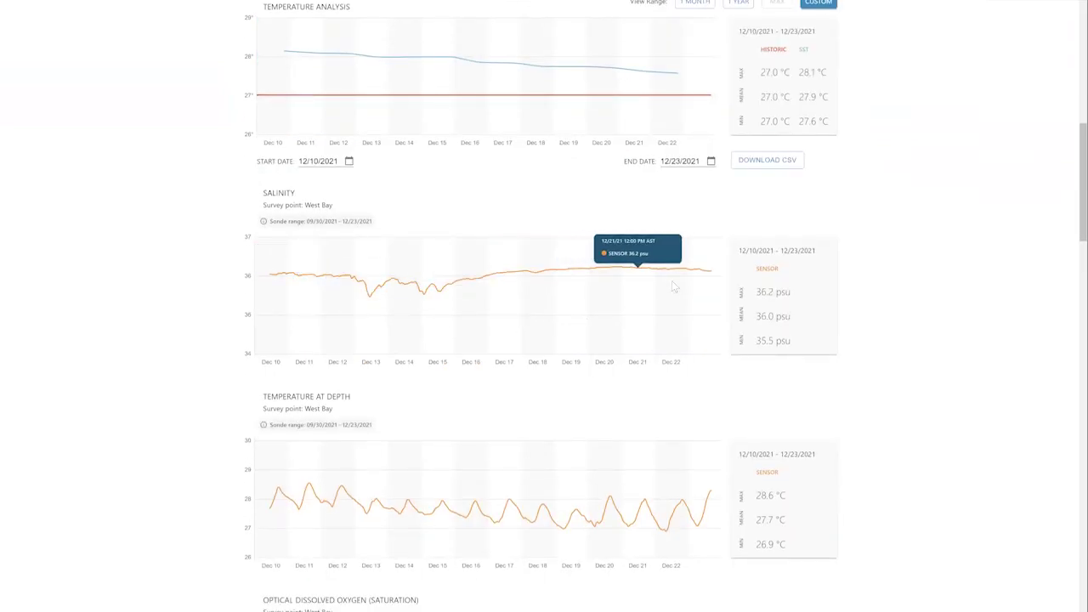
scroll(598, 440, "down", 1)
scroll(598, 439, "down", 1)
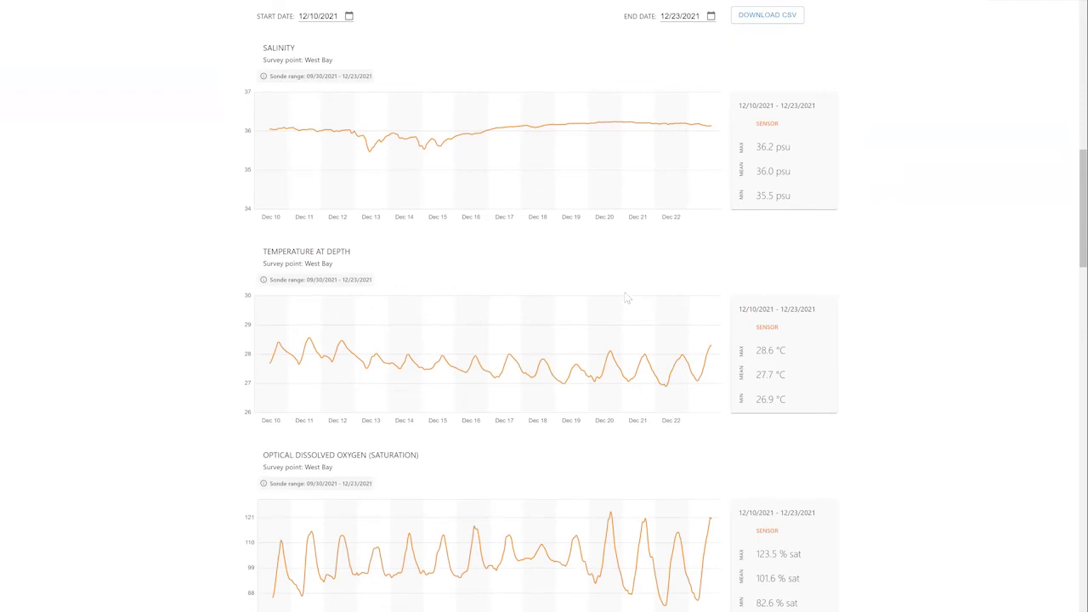
scroll(627, 302, "down", 3)
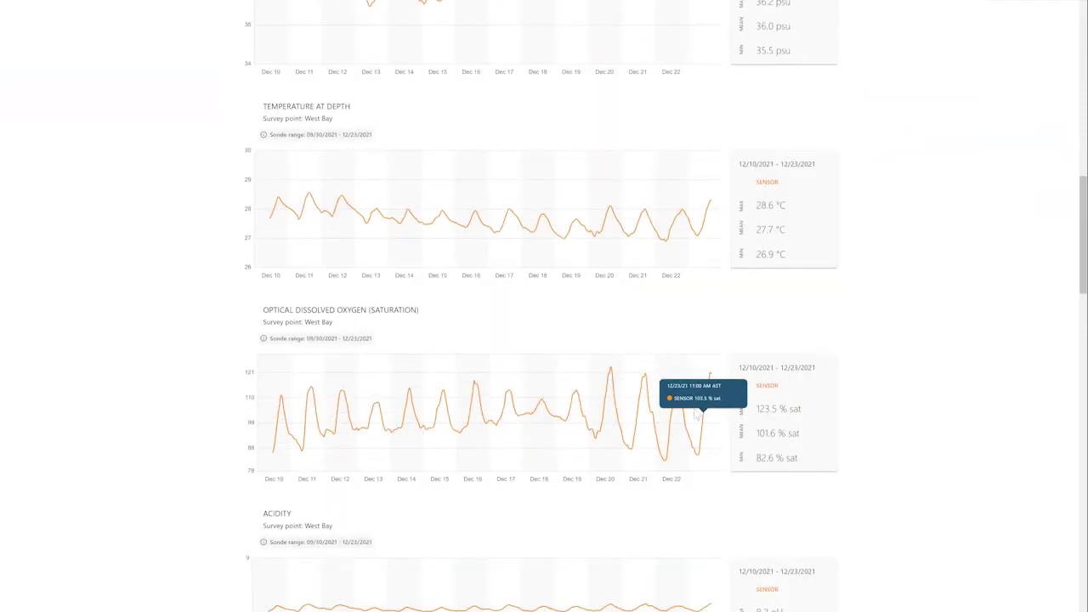
scroll(769, 485, "down", 2)
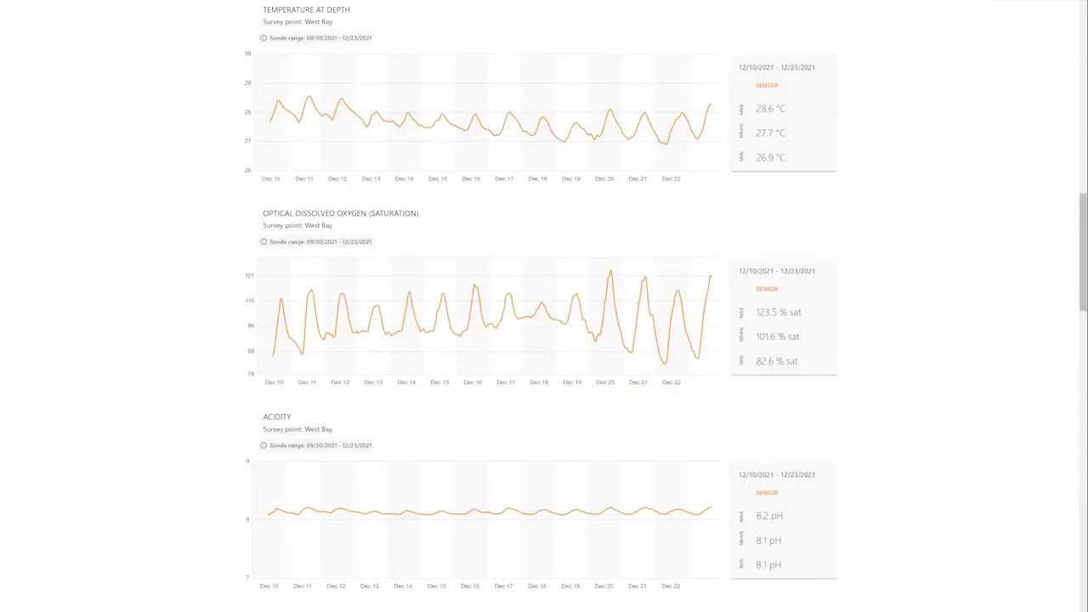
scroll(544, 306, "down", 2)
scroll(544, 306, "up", 7)
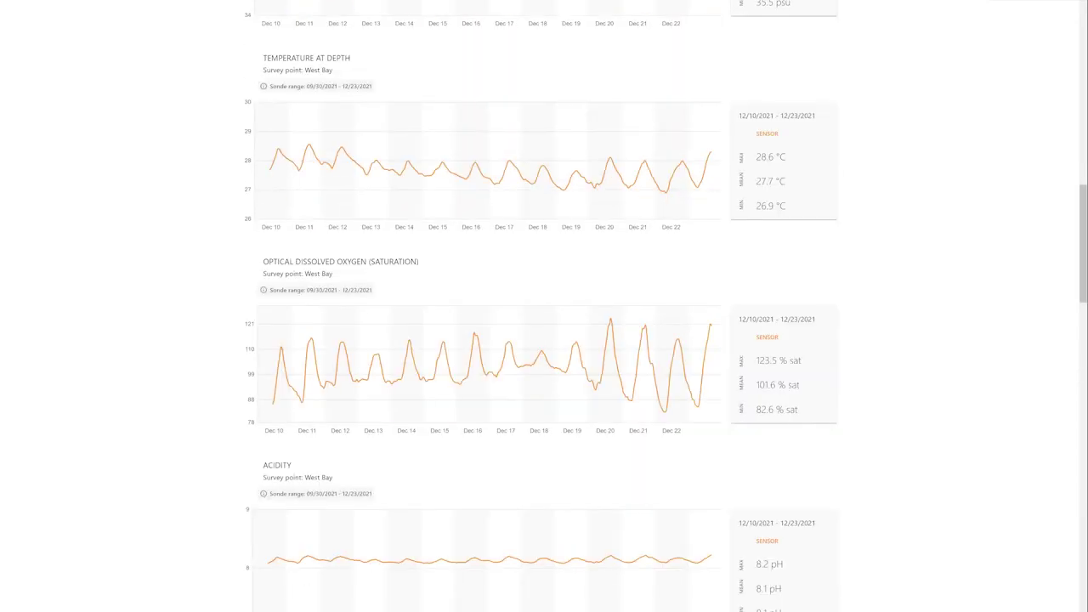
scroll(544, 306, "up", 6)
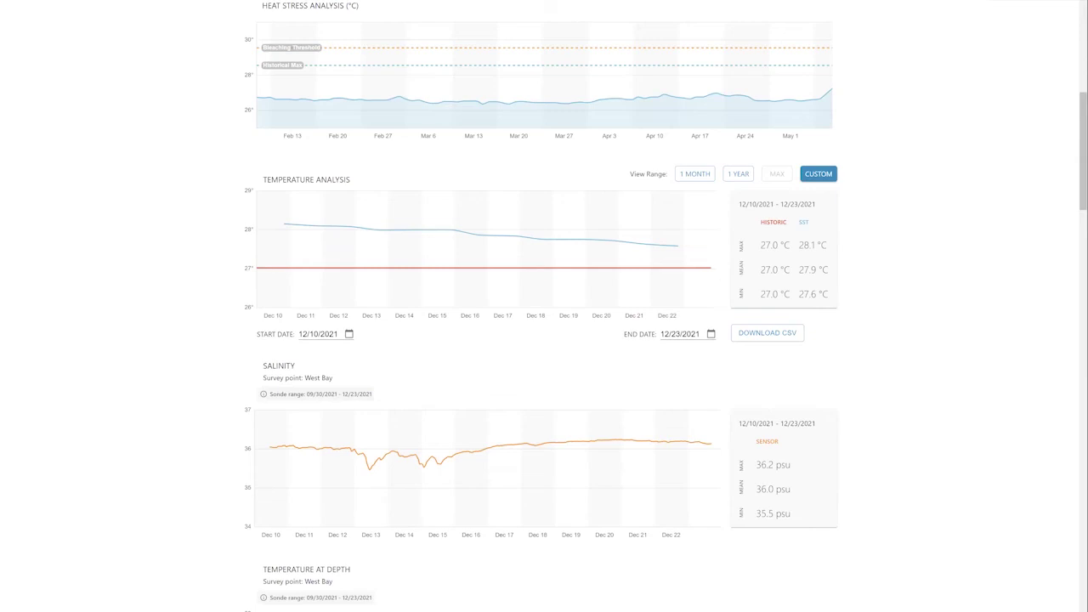
scroll(544, 306, "up", 10)
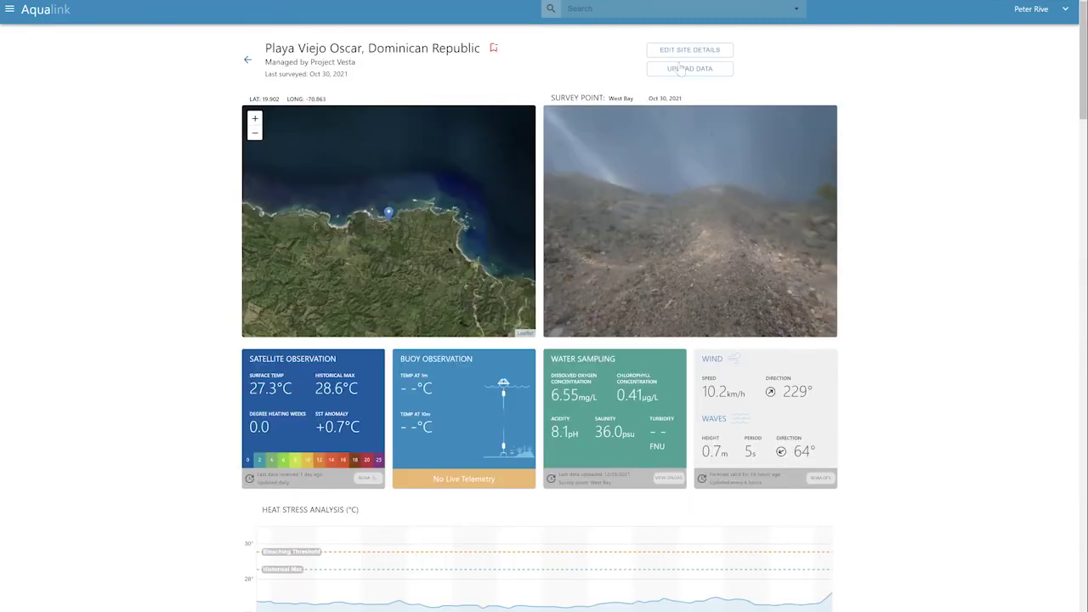
Step: Open the data upload page for the Playa Viejo Oscar site in a new tab
right_click(678, 73)
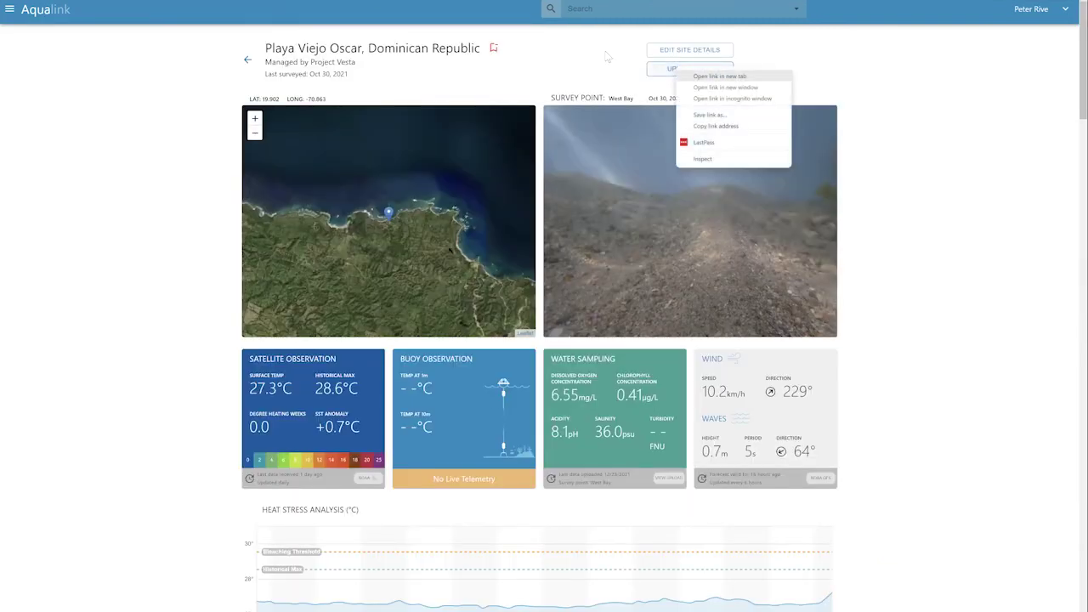
left_click(685, 77)
left_click(688, 69)
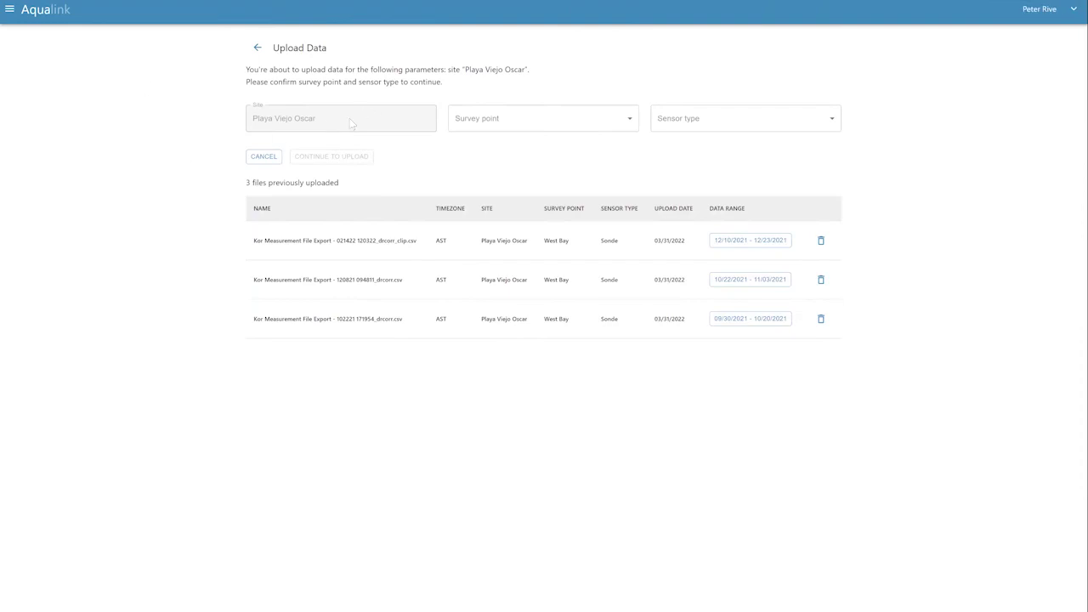
Step: Look through the available survey point and sensor type options for the upload without choosing any
left_click(514, 128)
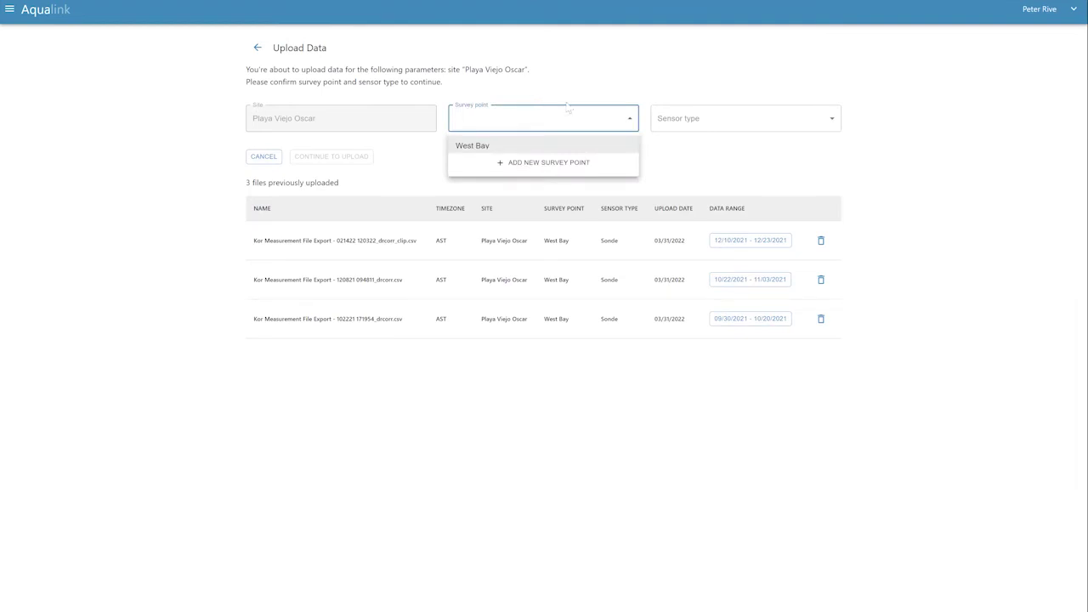
left_click(713, 126)
left_click(714, 127)
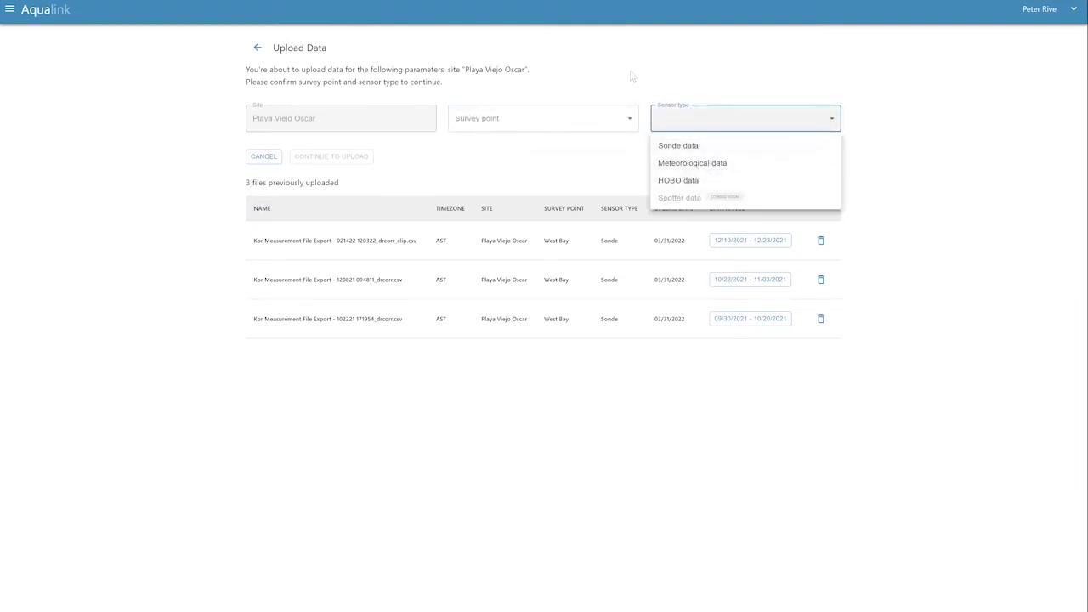
left_click(587, 81)
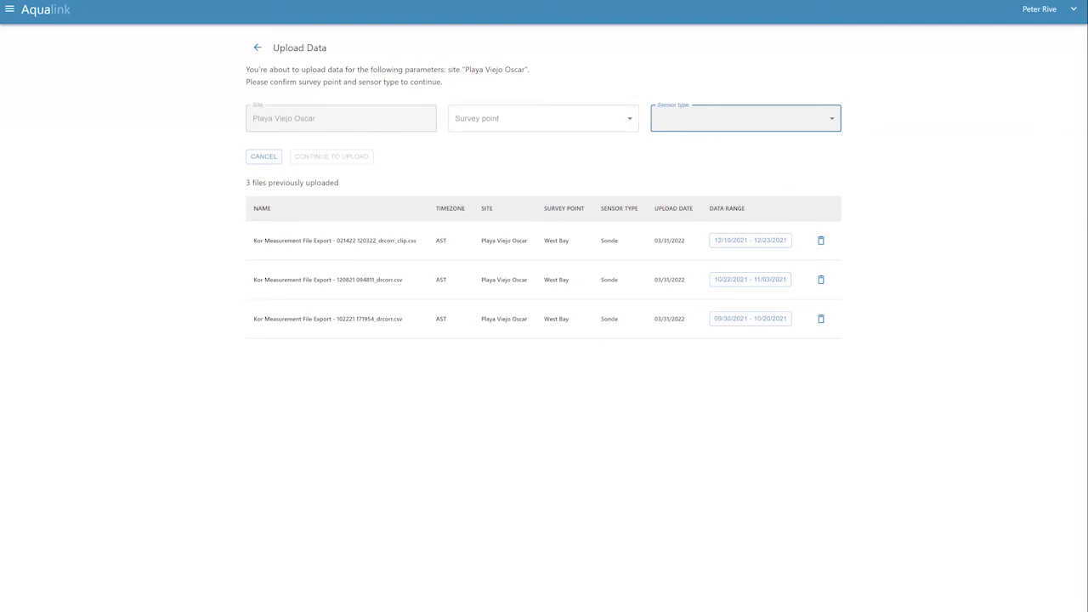
left_click(710, 219)
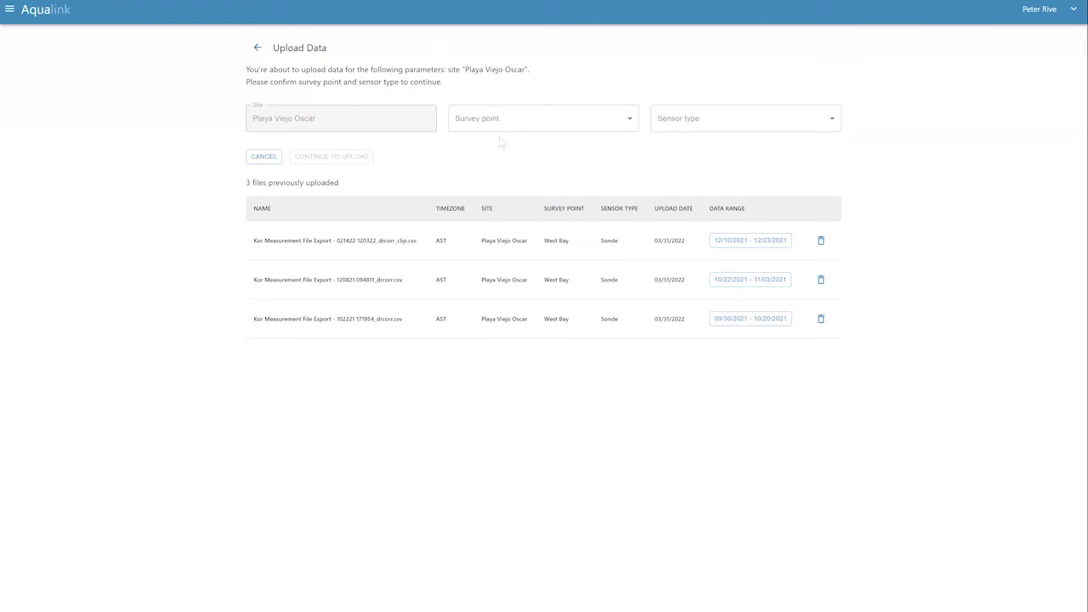
Step: Switch to the Kor measurement export in Excel and inspect the conductivity, depth and ODO % sat column headers
key("super+Tab")
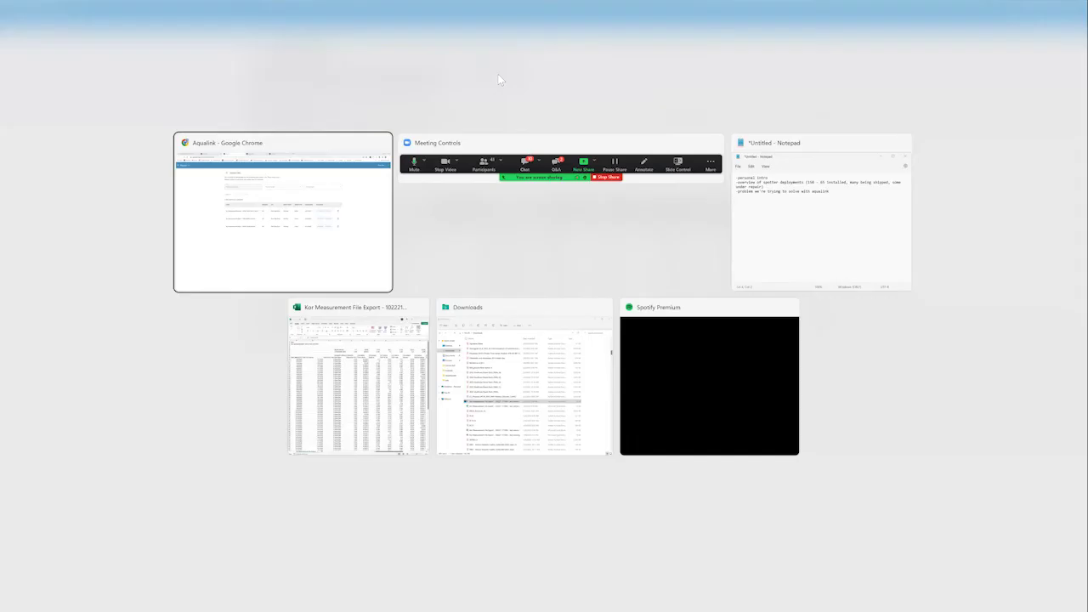
key("Right")
key("Right")
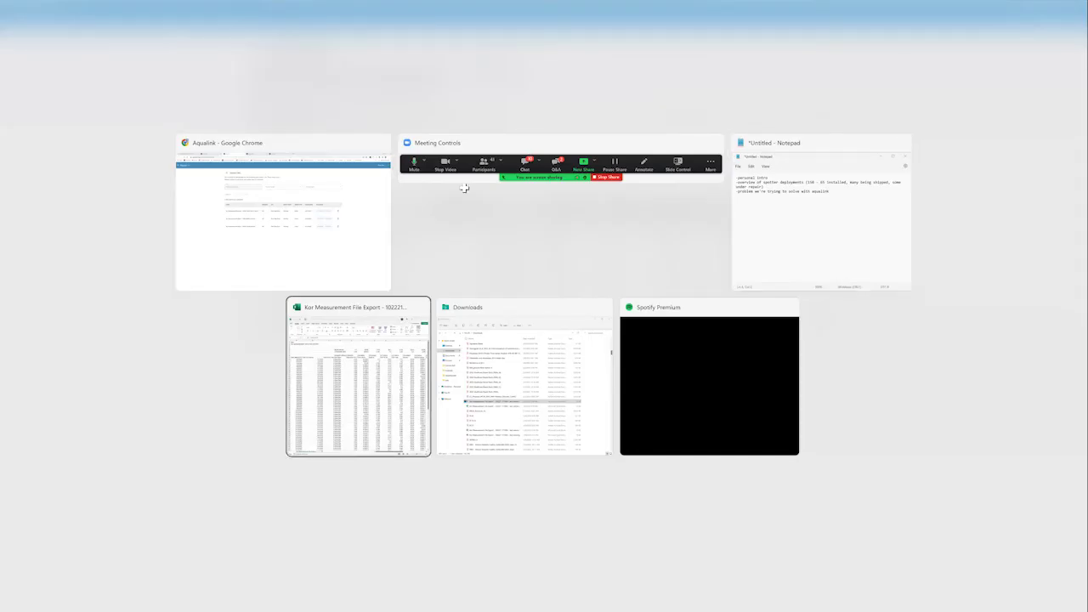
key("Return")
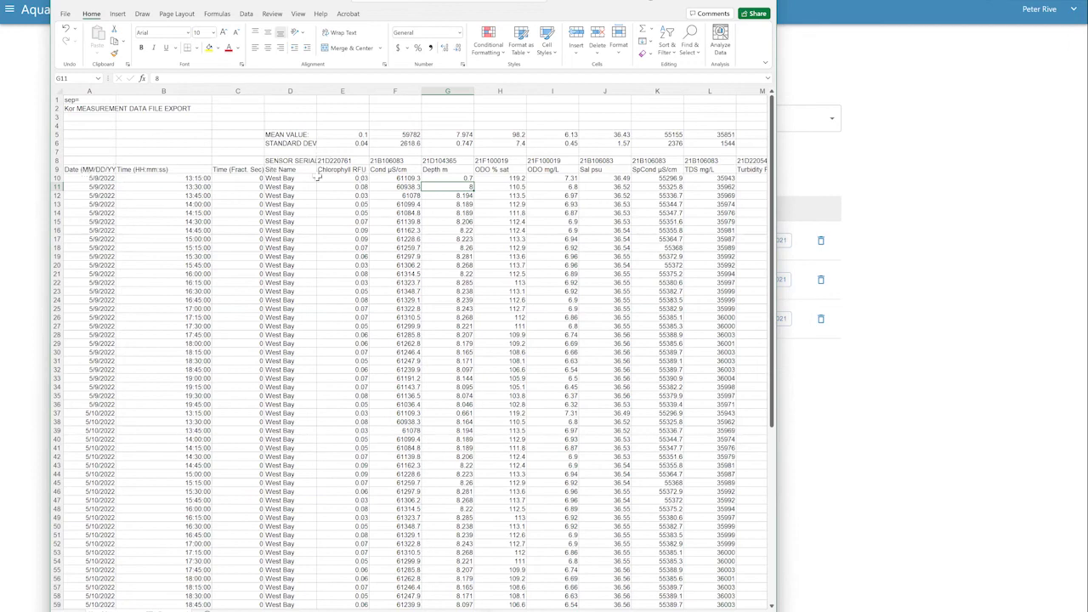
left_click(361, 171)
left_click(392, 170)
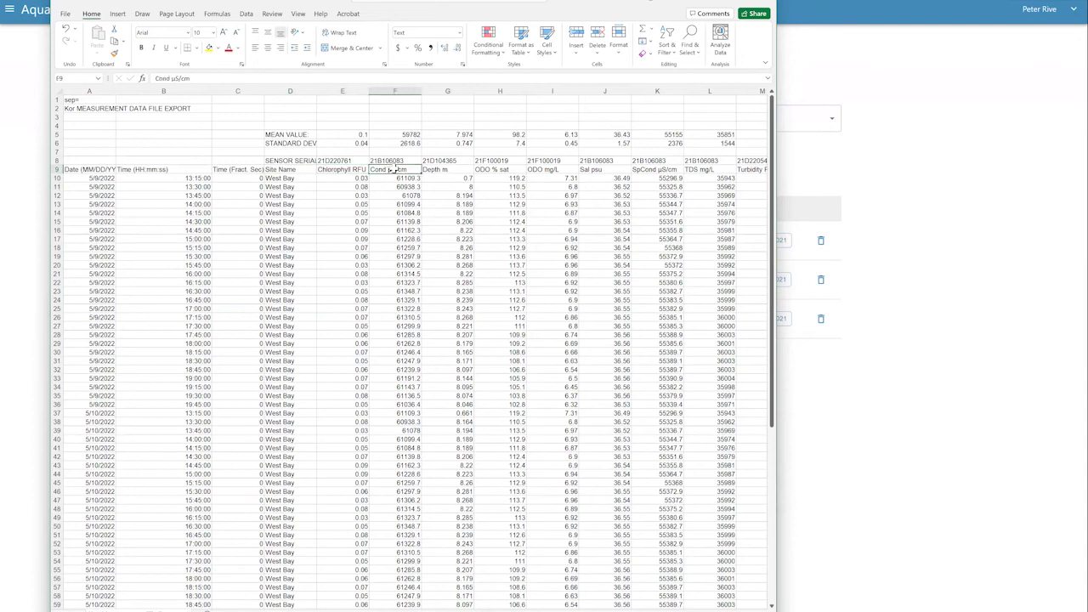
left_click(451, 170)
left_click(503, 171)
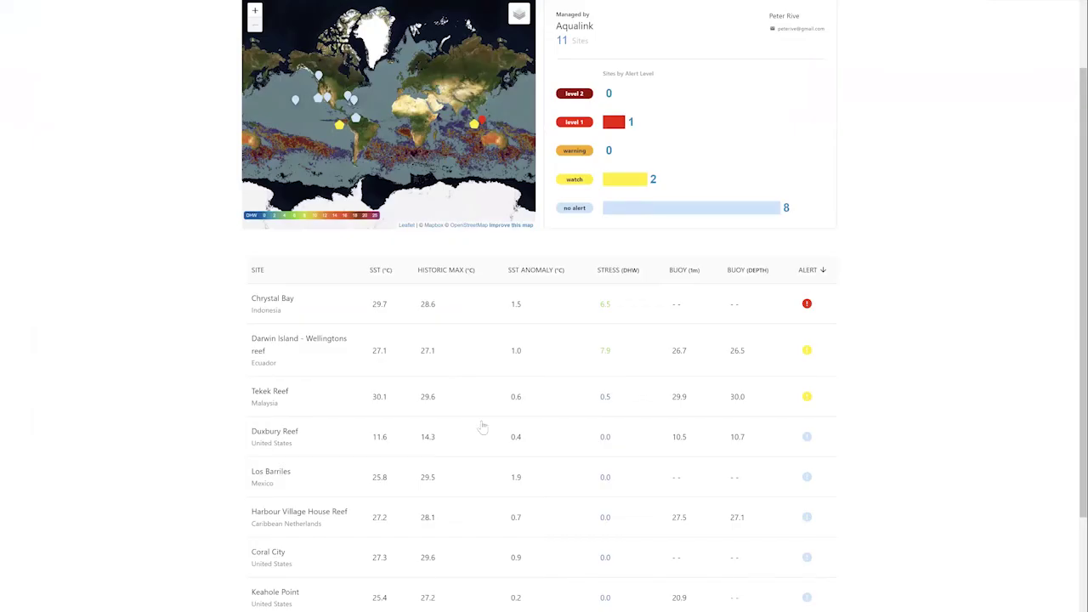
Step: Review the managed sites on the dashboard and open the Keahole Point site for exploration
scroll(585, 109, "up", 1)
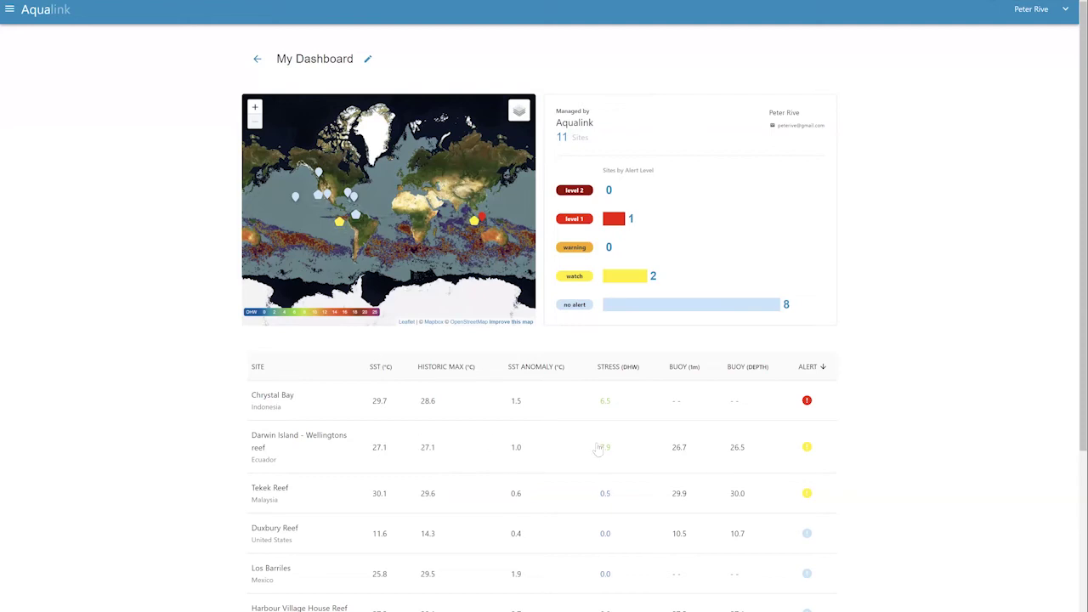
scroll(603, 449, "down", 3)
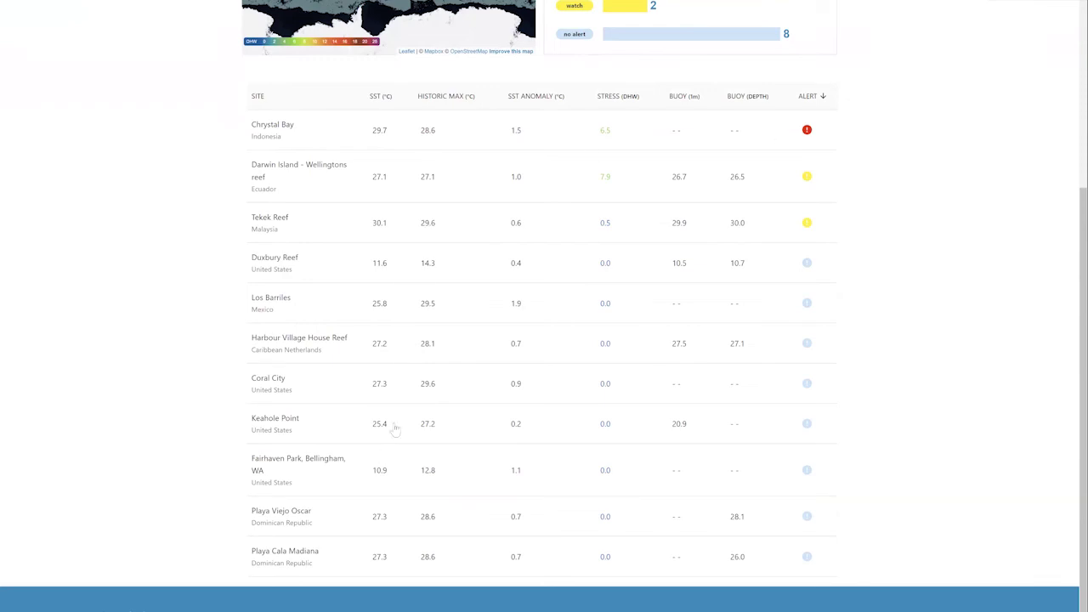
left_click(320, 426)
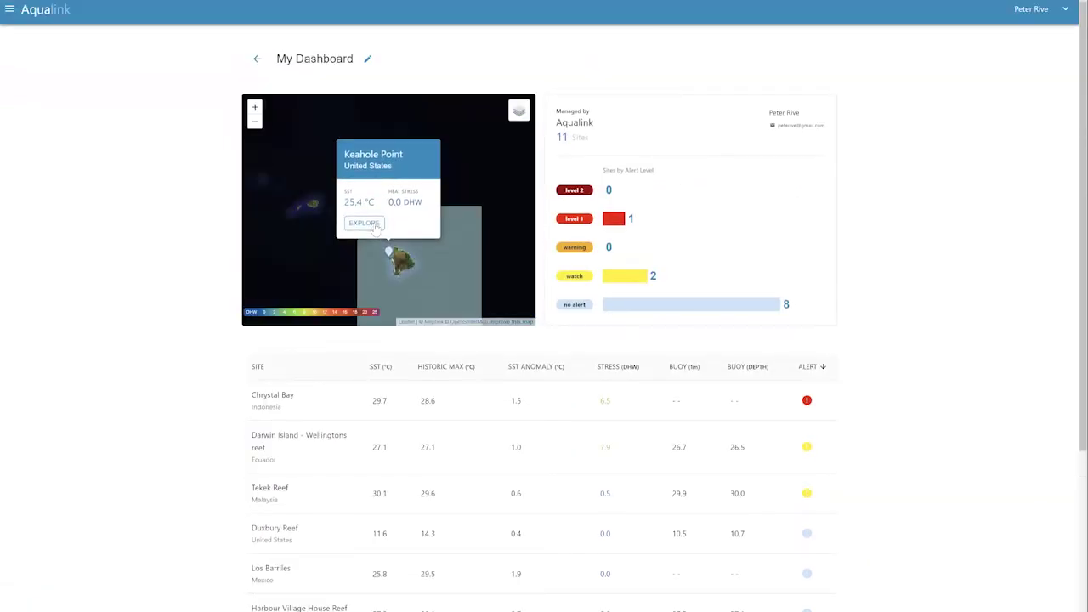
left_click(376, 225)
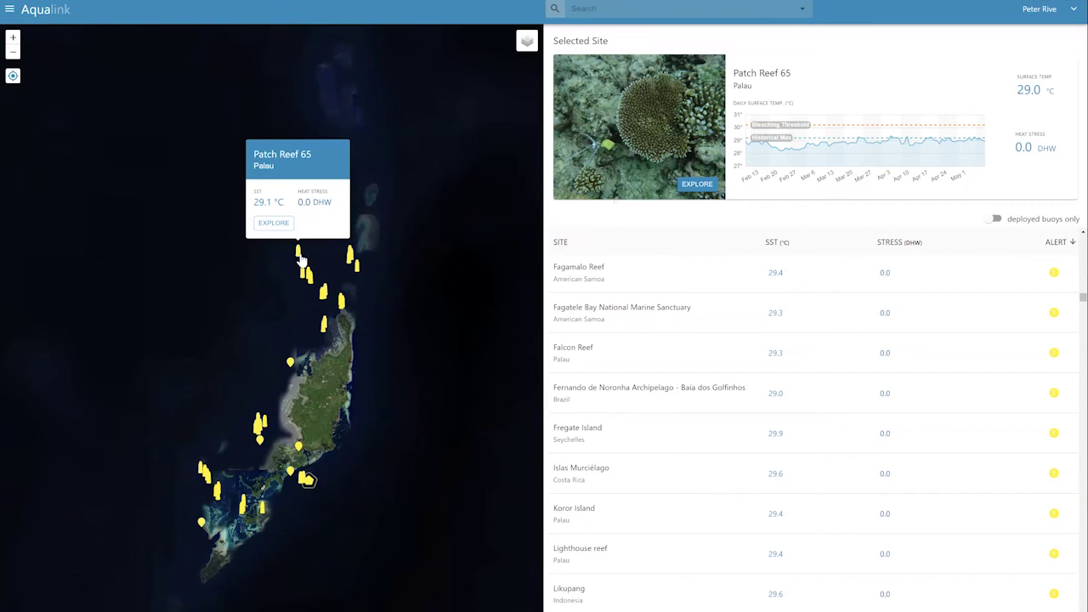
Step: Dismiss the Patch Reef 65 popup and examine the survey sites around Palau on the map
left_click(347, 353)
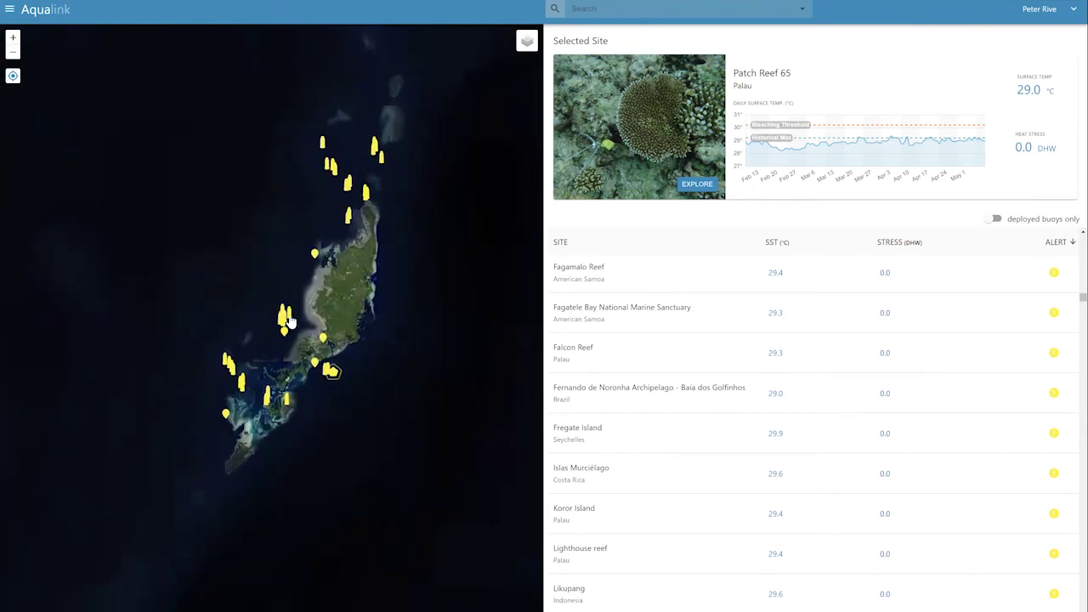
left_click(289, 321)
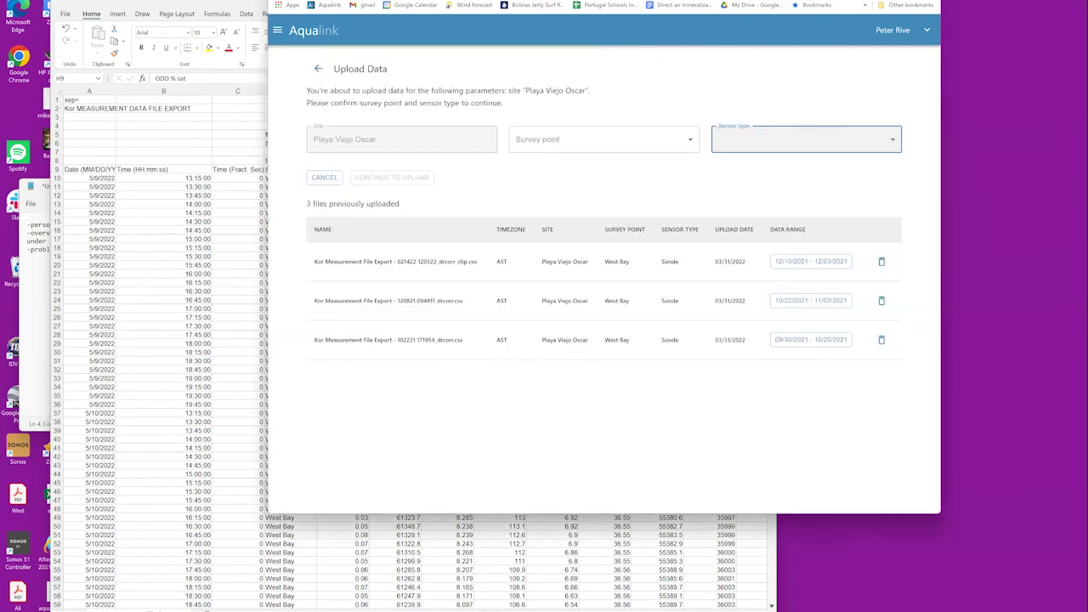
left_click(689, 375)
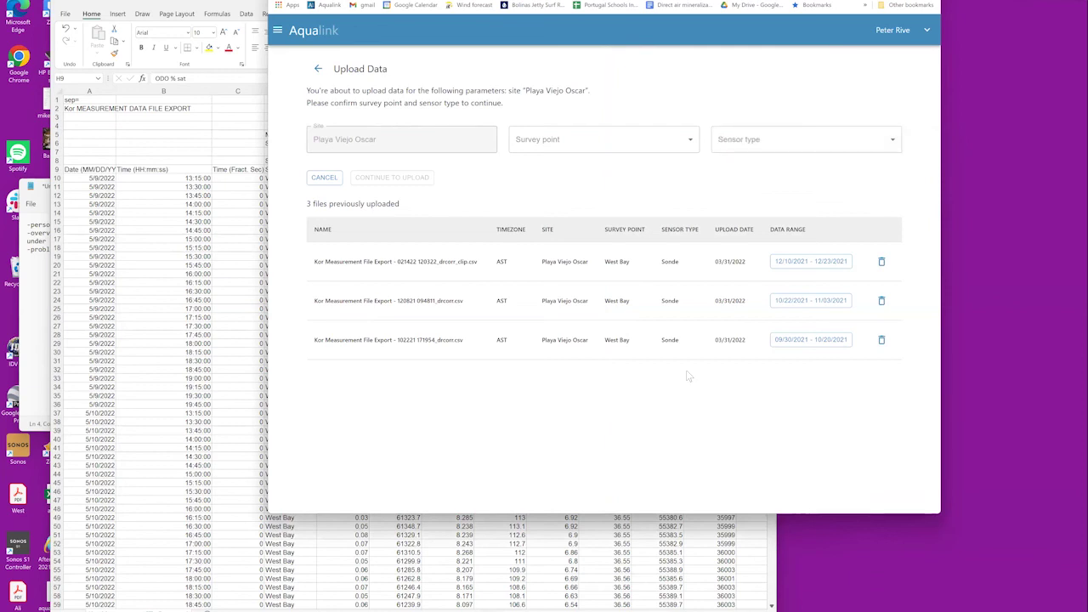